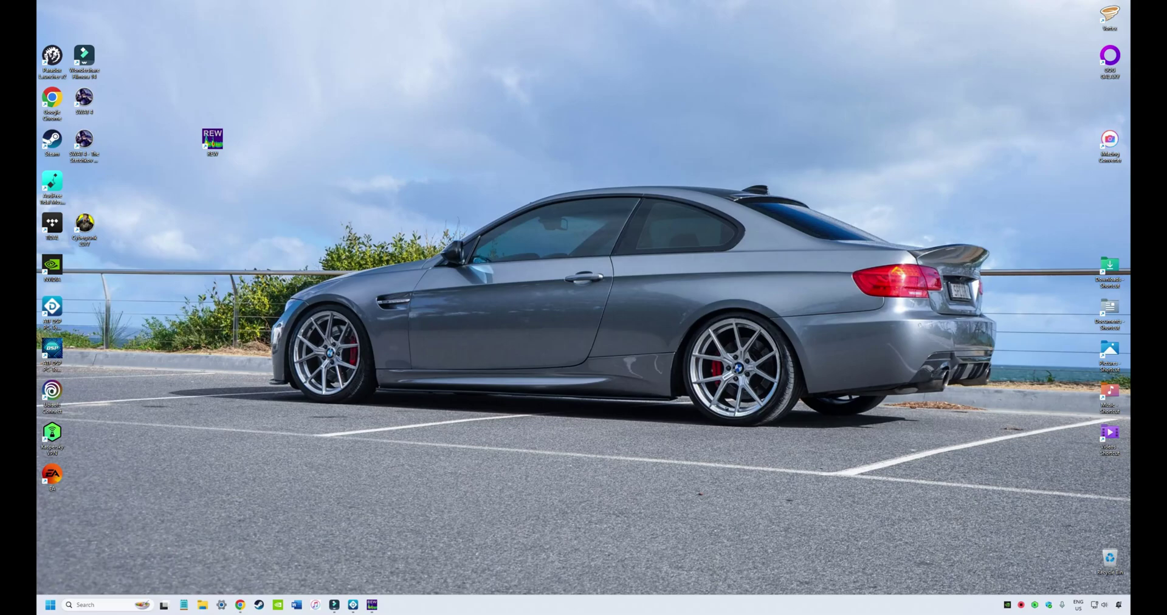
Step: Restore the Audiotec Fischer DSP PC-Tool window from the taskbar
left_click(353, 604)
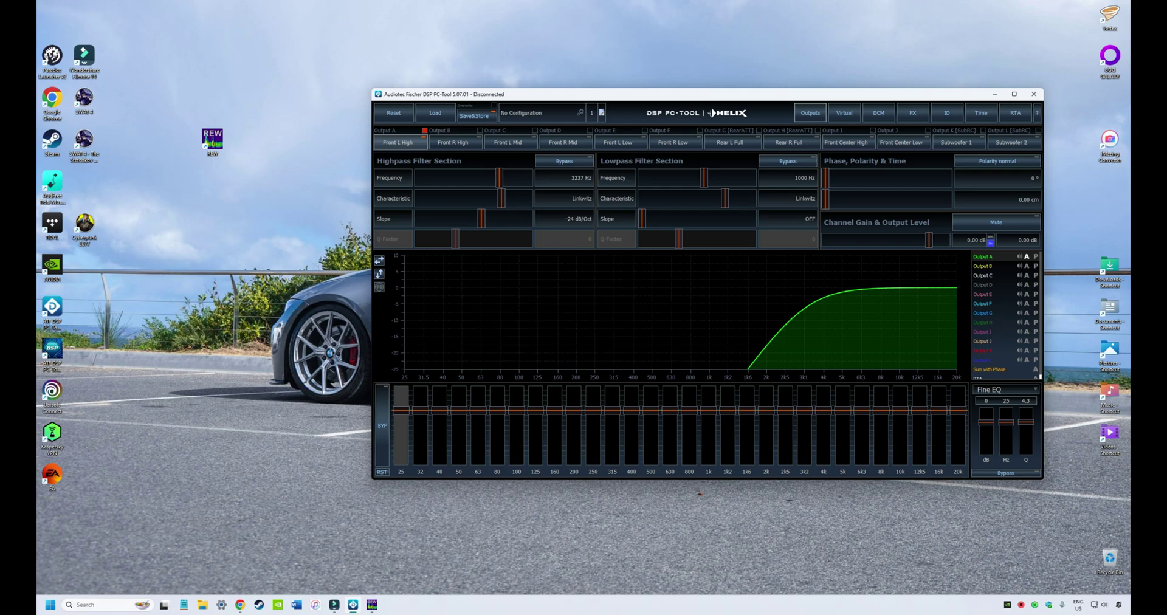
Step: Check the Time tab and run ATM automatic time measurement, then exit DSP PC-Tool via the save prompt
left_click(981, 113)
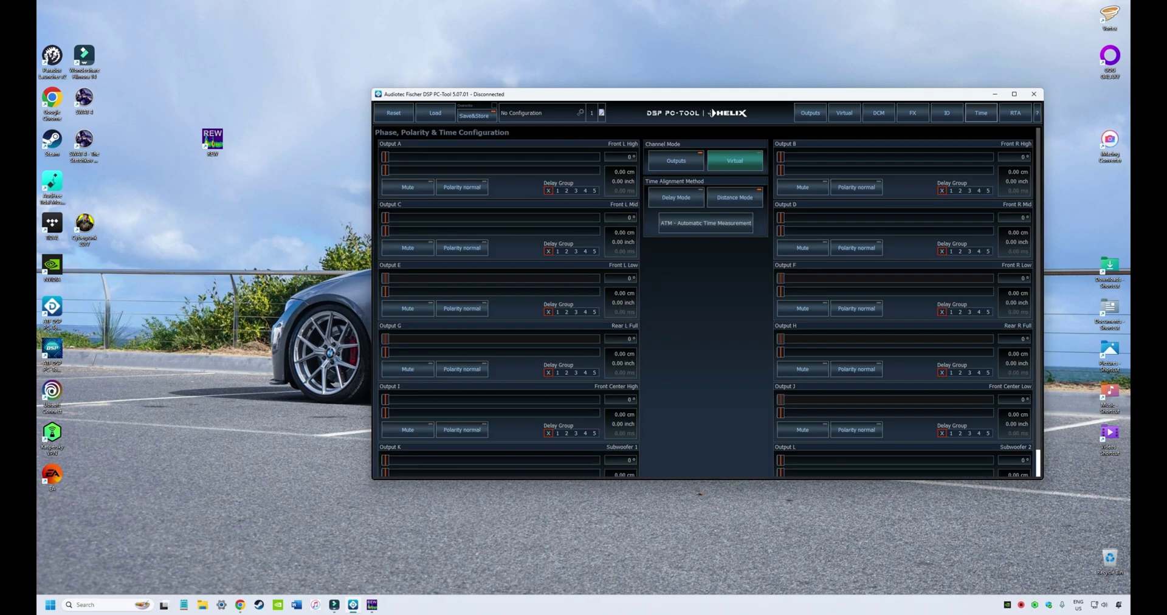
left_click(705, 222)
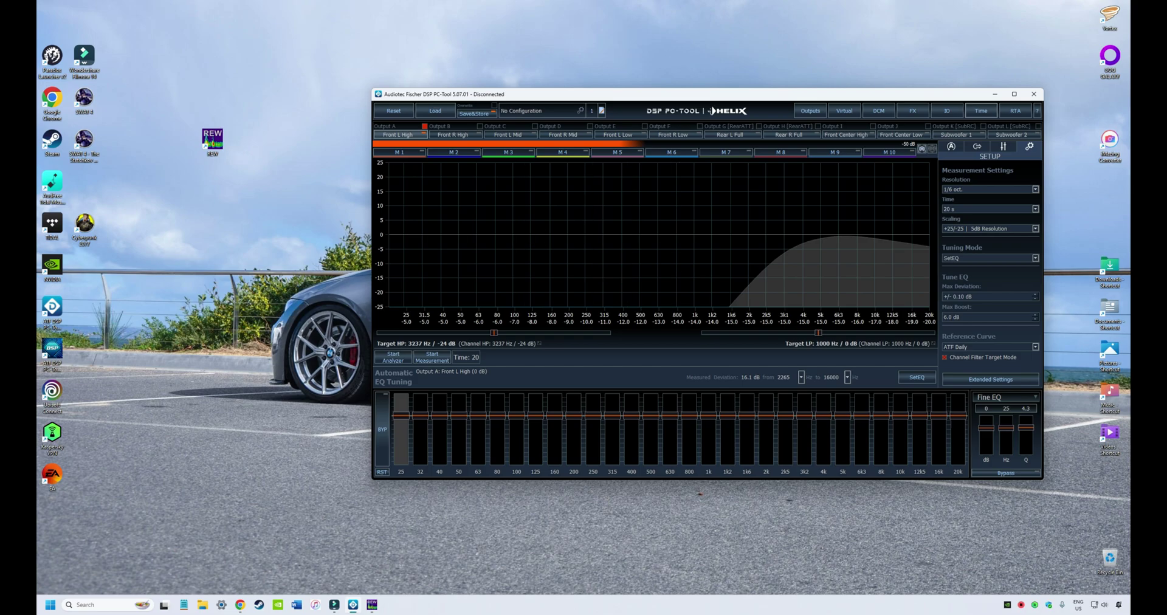
left_click(1033, 93)
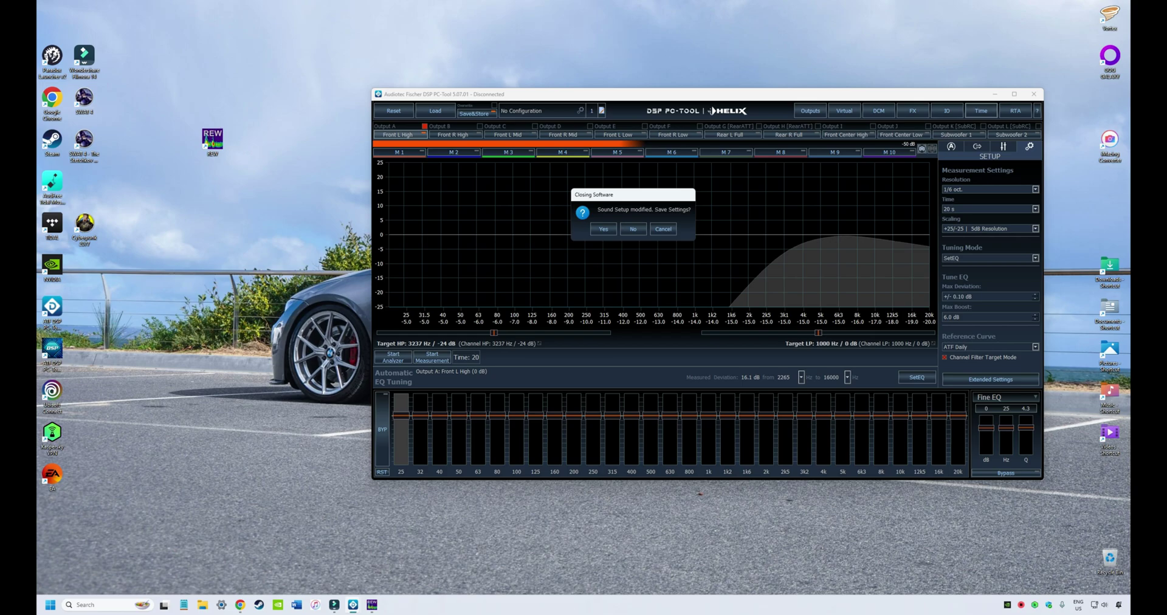
left_click(604, 227)
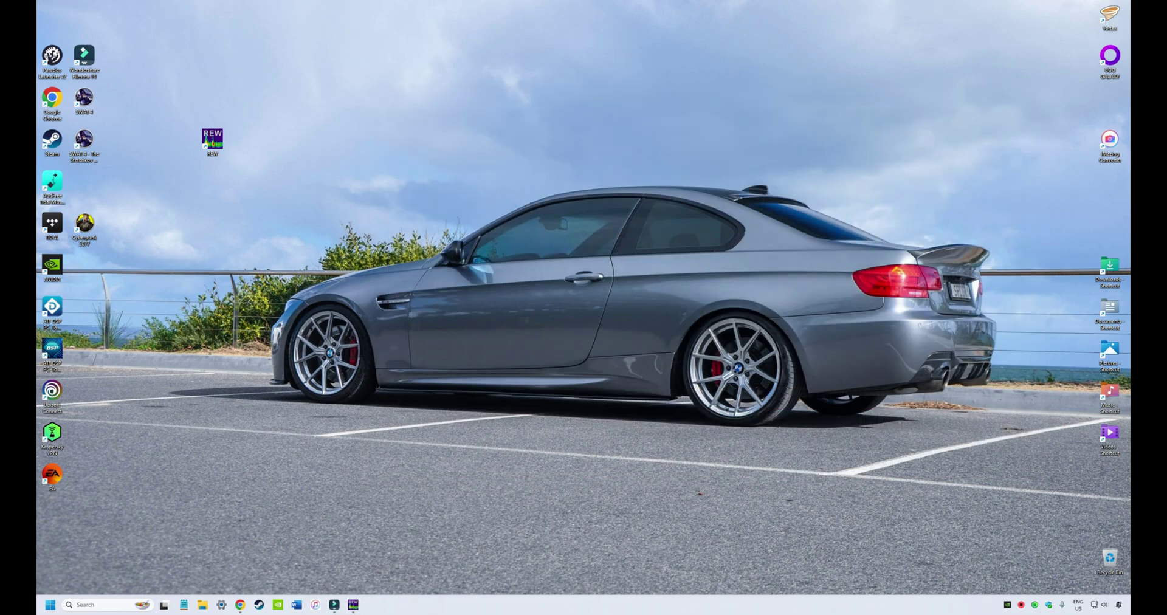
Step: Bring REW back up and open Room Simulation for the 5.00 × 4.00 × 2.40 m room
left_click(353, 604)
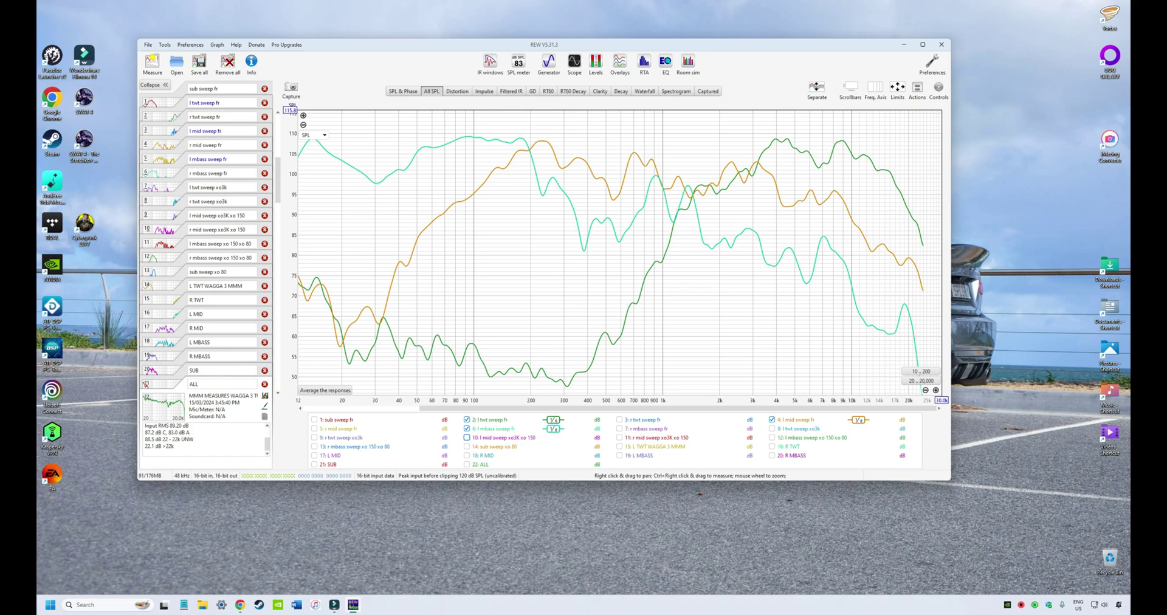
left_click(688, 62)
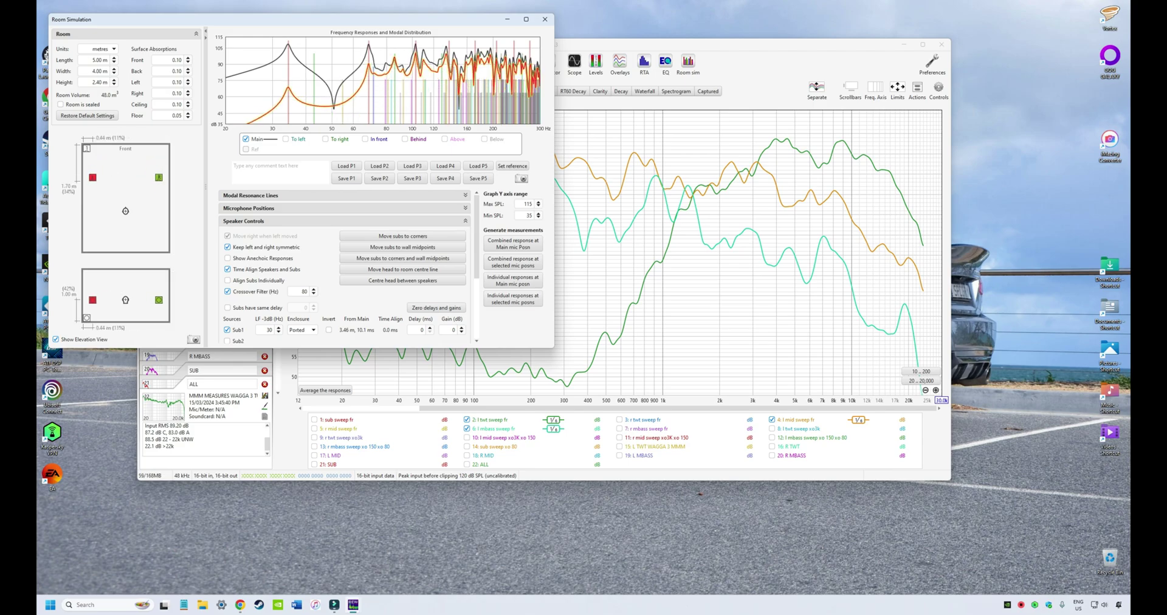
Step: Drag the simulated speakers closer together in the room plan, then close Room Simulation
mouse_move(98, 166)
left_mouse_down()
mouse_move(118, 175)
mouse_move(109, 166)
left_mouse_up()
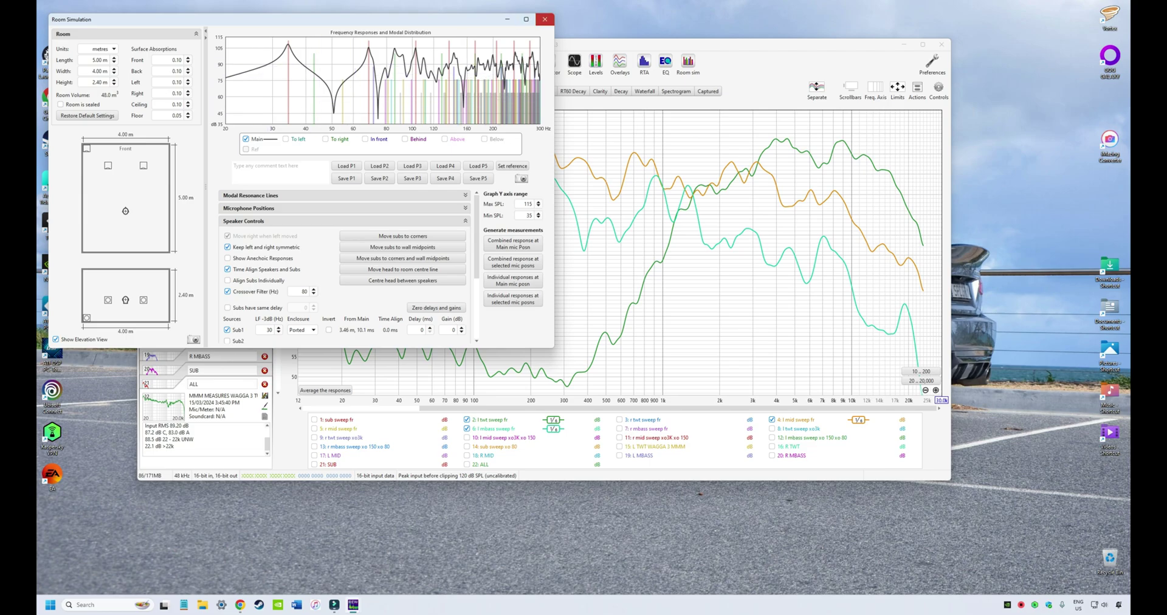
left_click(545, 18)
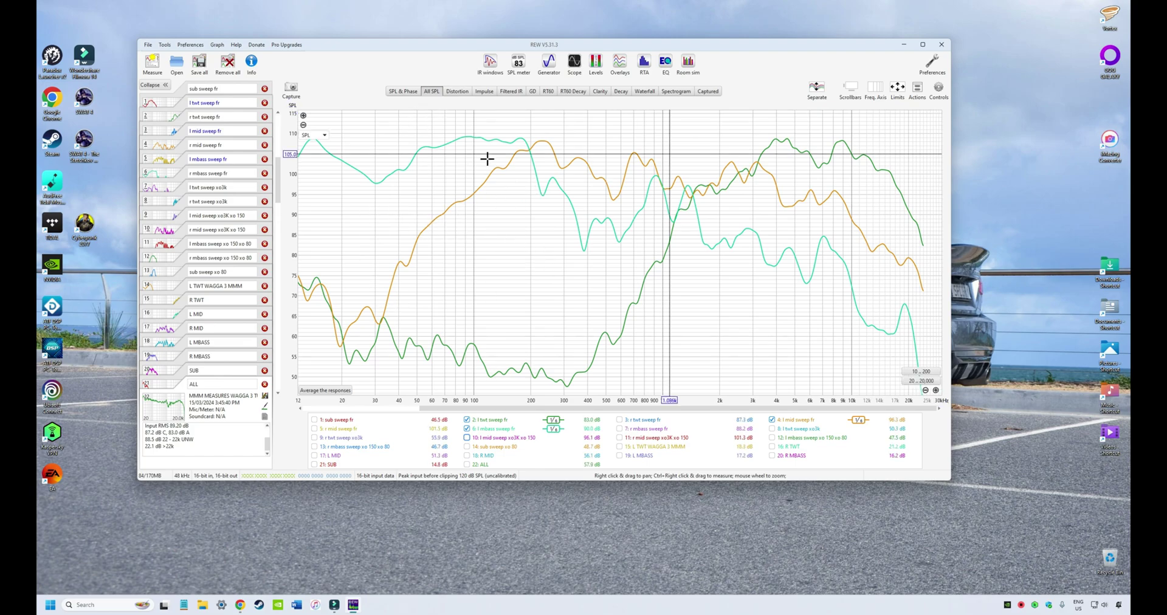
Step: Open roomeqwizard.com from the search results and browse Downloads, Help Files and Videos, ending at the top
left_click(241, 605)
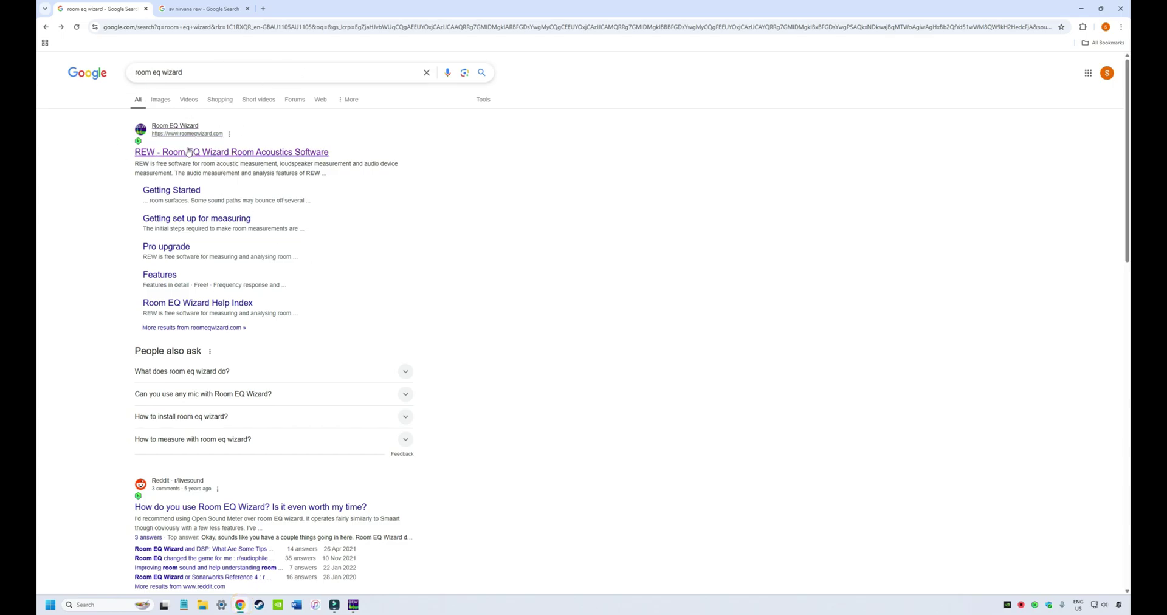
left_click(231, 152)
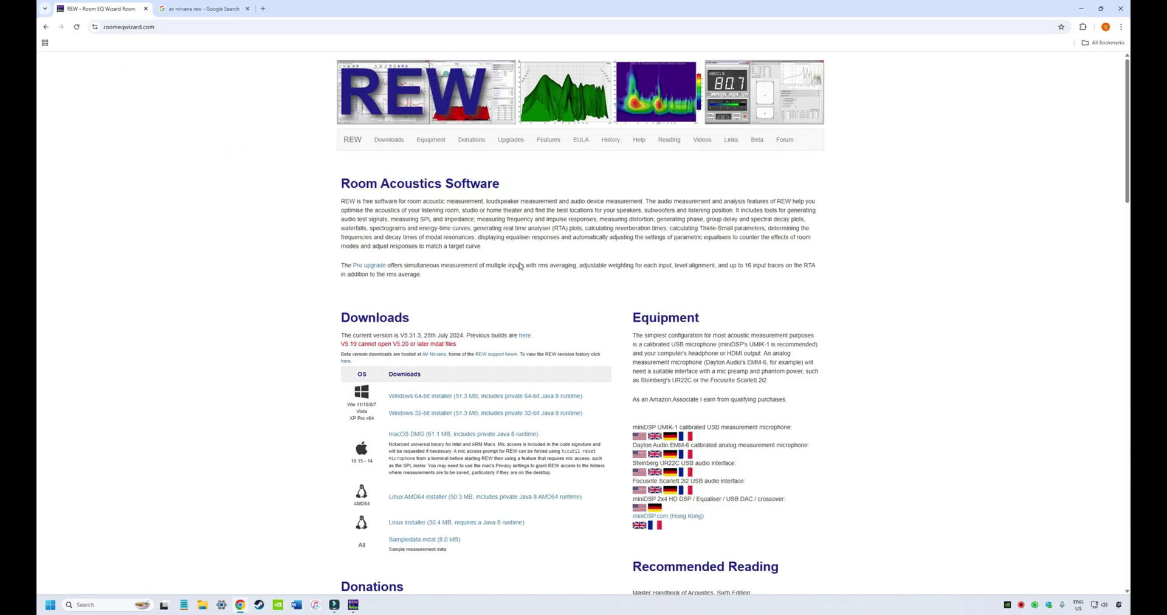
scroll(466, 229, "down", 1)
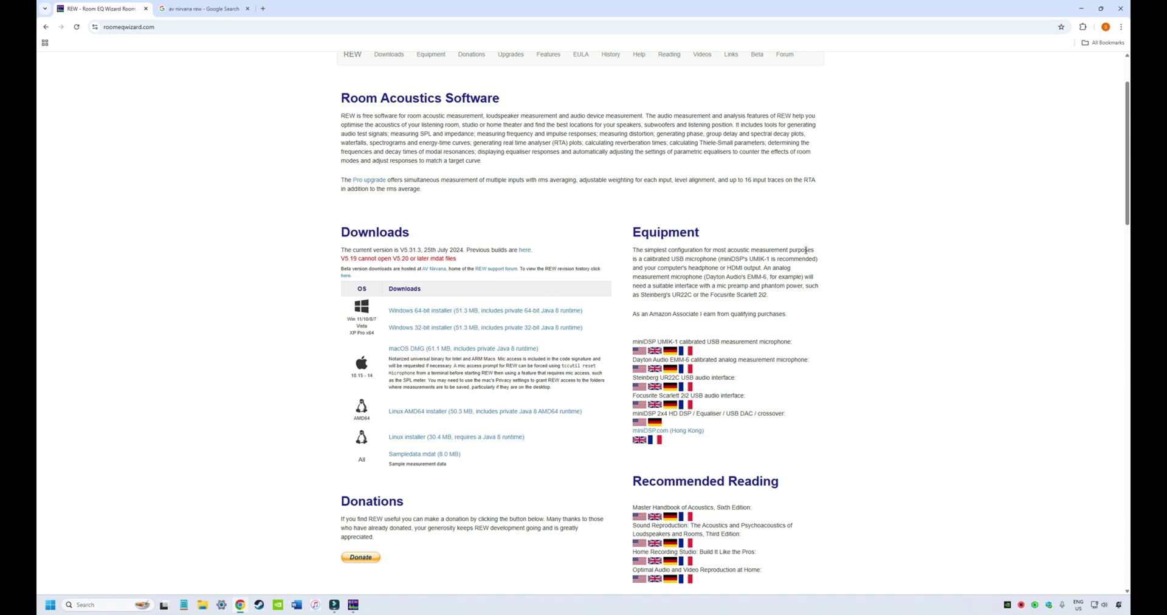
scroll(518, 231, "down", 5)
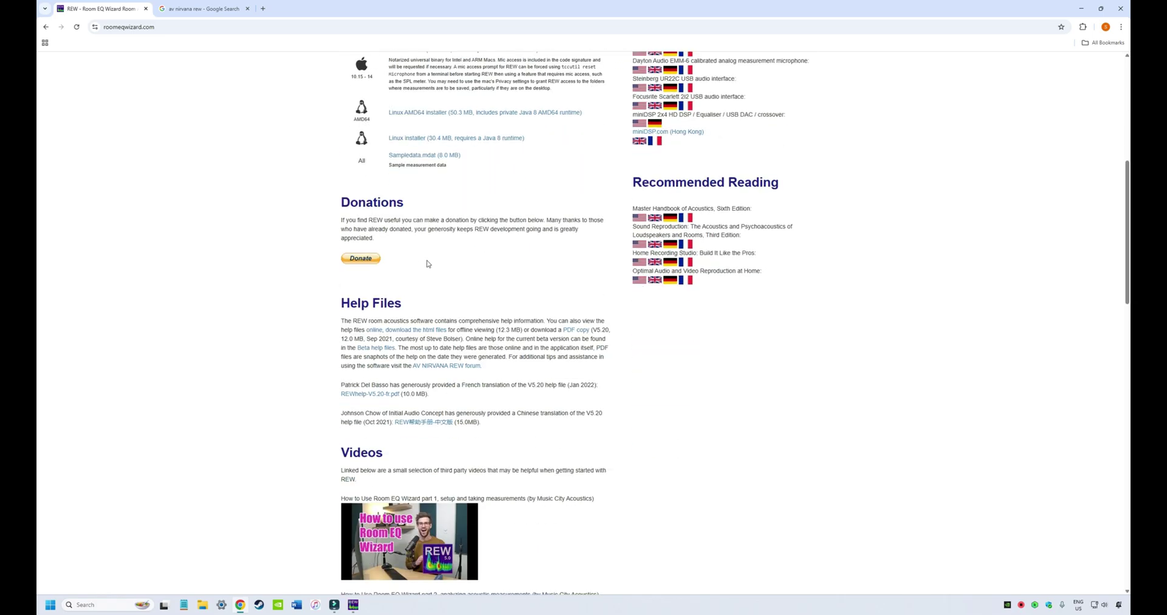
scroll(578, 318, "down", 2)
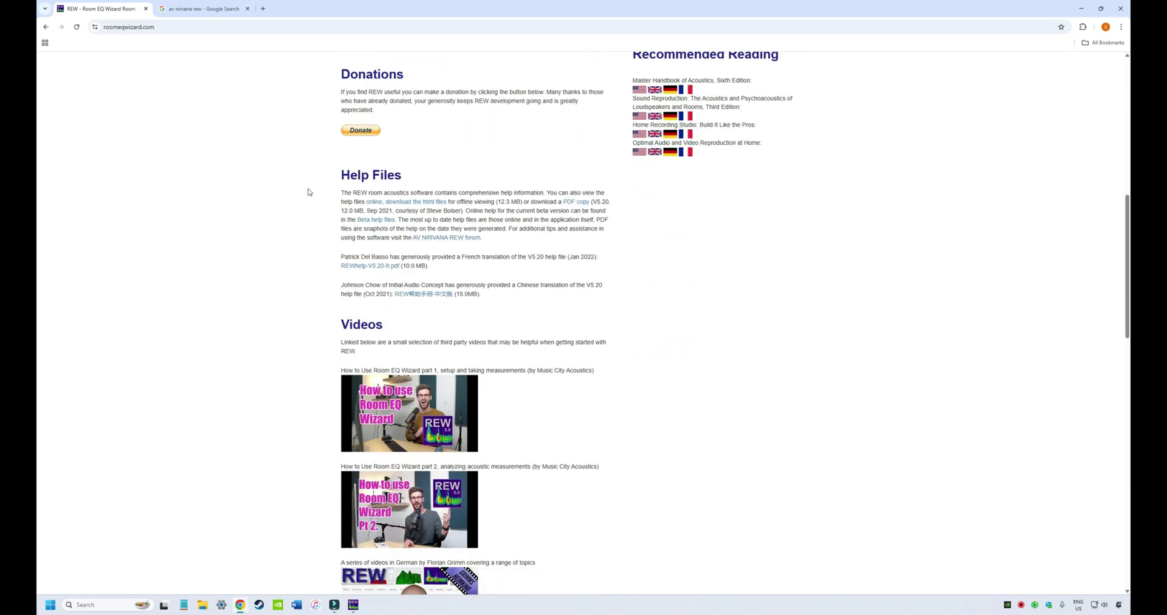
scroll(433, 307, "down", 3)
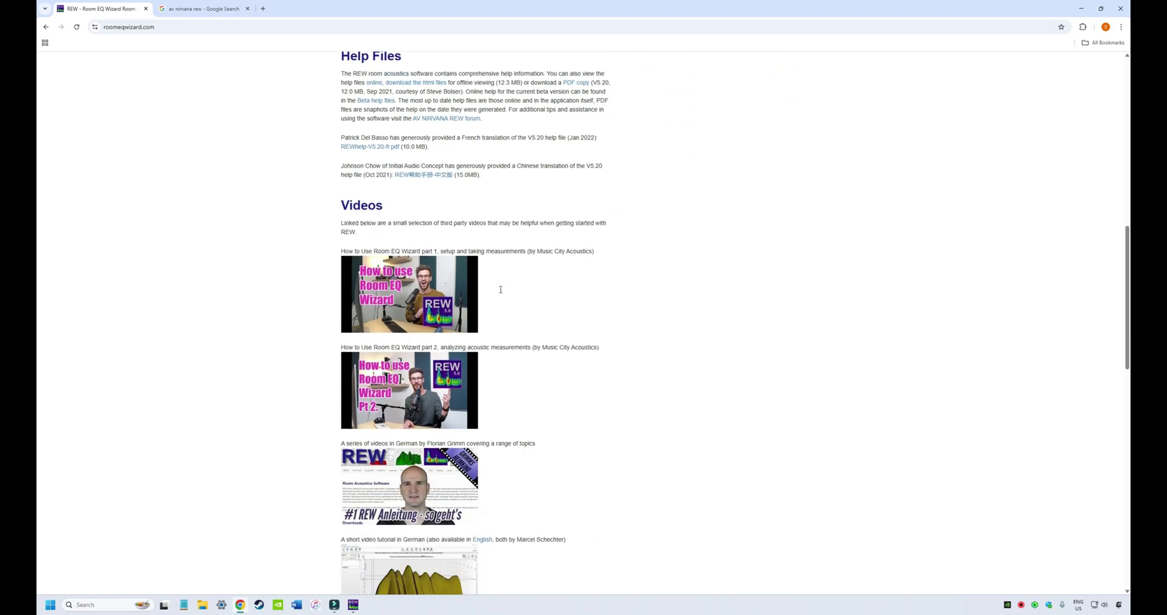
scroll(547, 459, "down", 2)
scroll(549, 448, "up", 4)
scroll(549, 449, "up", 10)
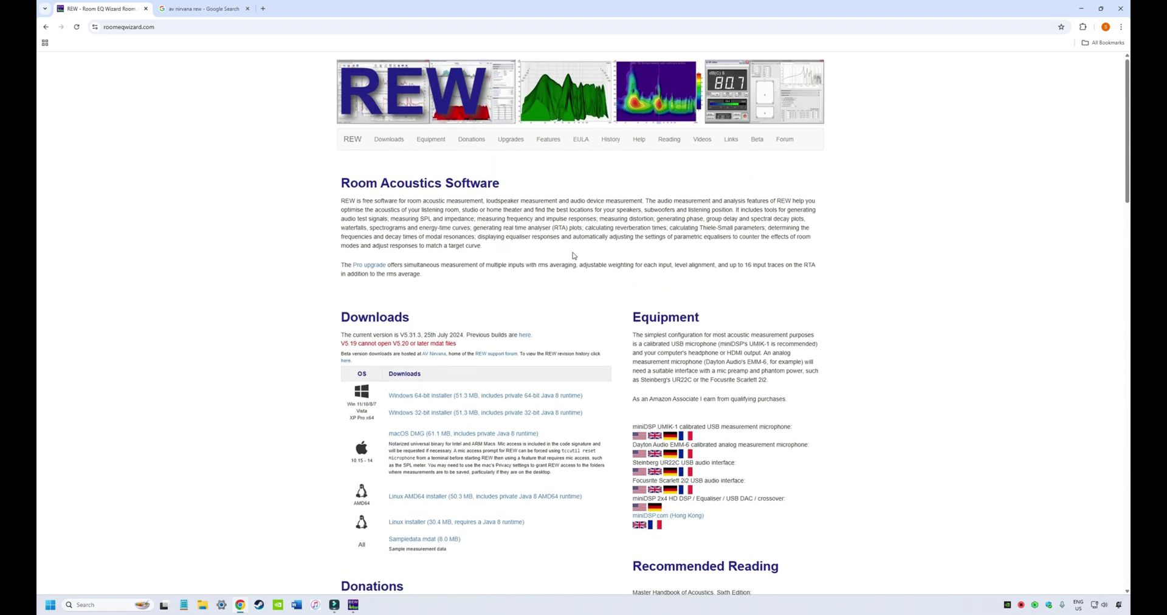
scroll(541, 260, "down", 10)
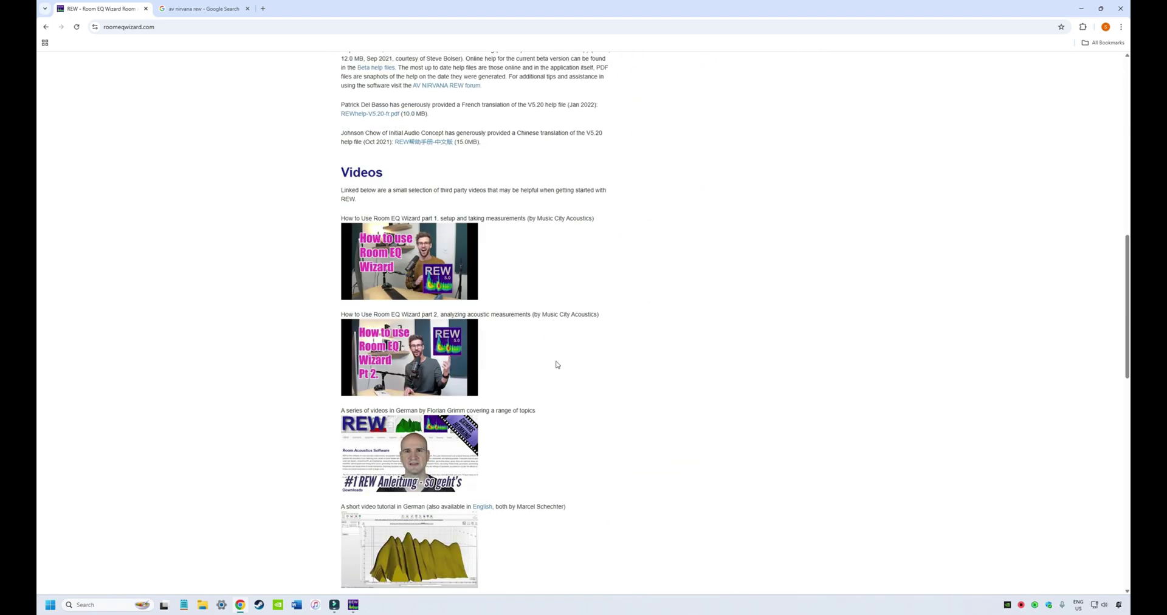
scroll(565, 402, "up", 10)
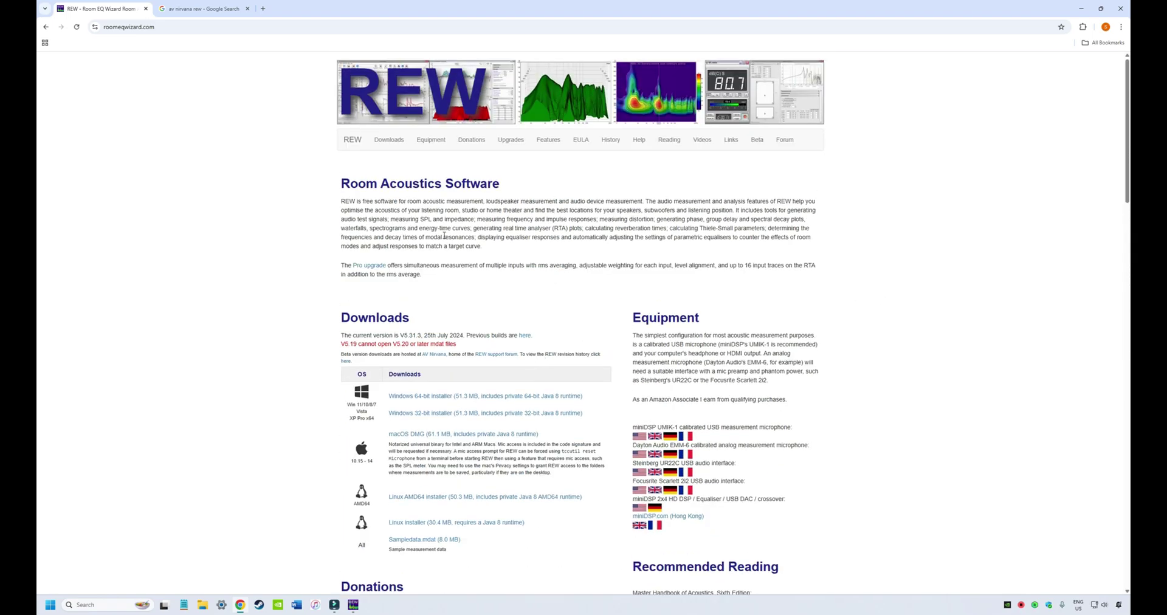
Step: From the AV Nirvana search results, go to the Official REW Support Forum and open 'REW hints and tips'
left_click(207, 10)
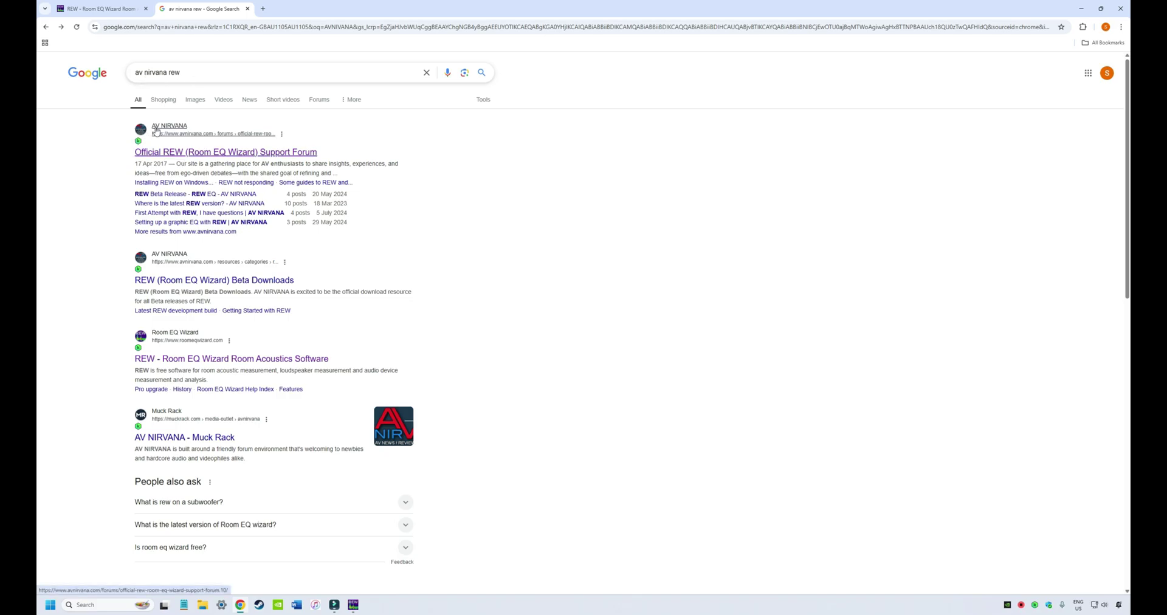
left_click(157, 155)
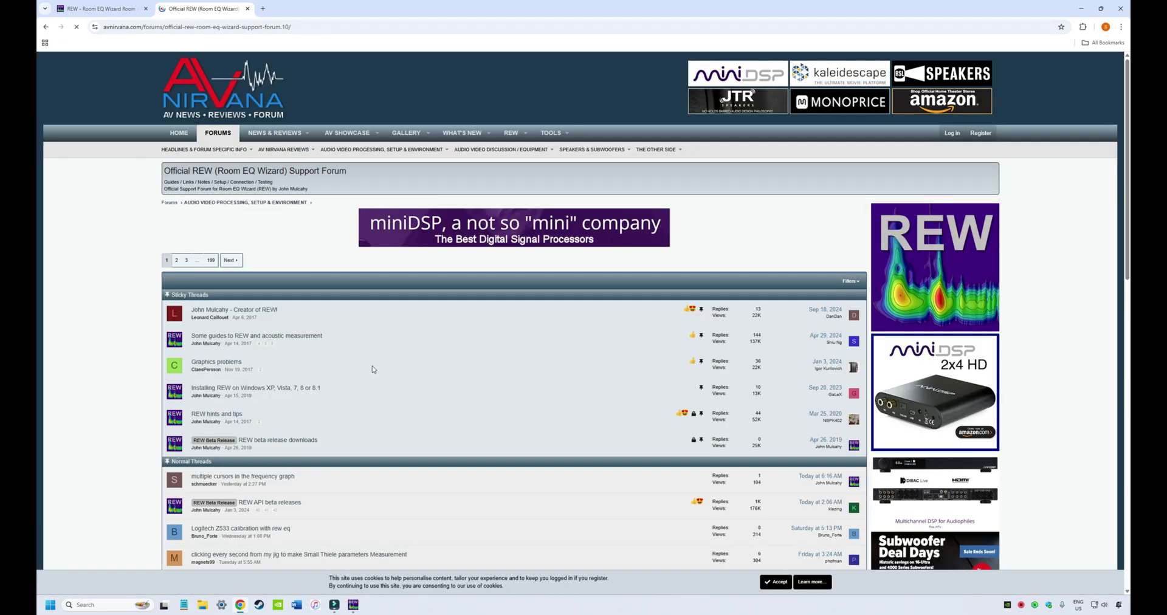
scroll(305, 303, "down", 2)
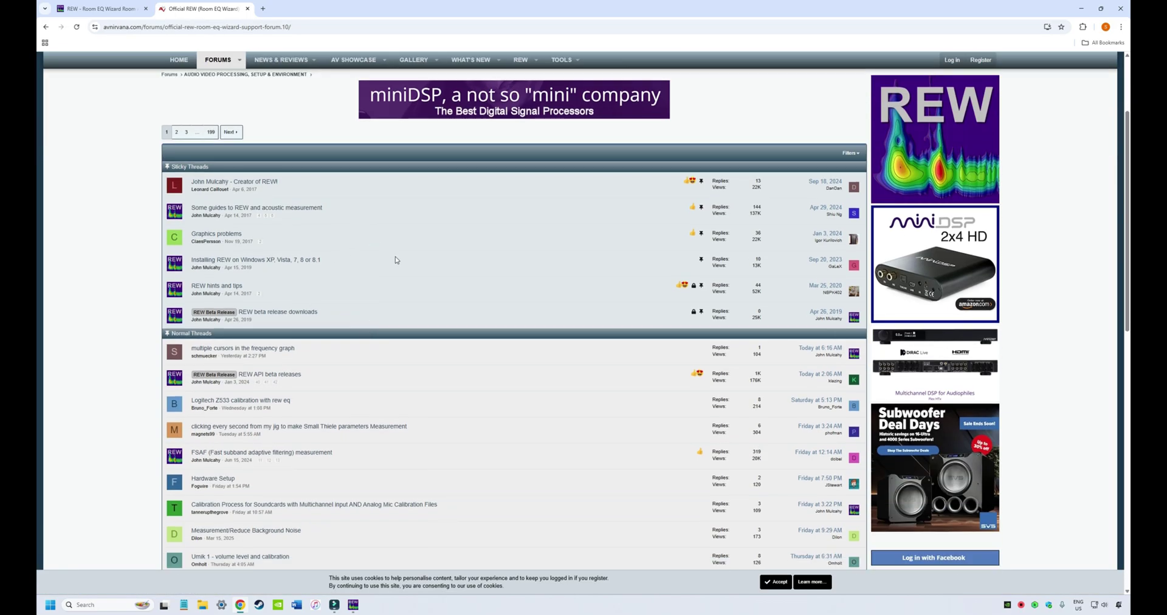
scroll(396, 258, "down", 1)
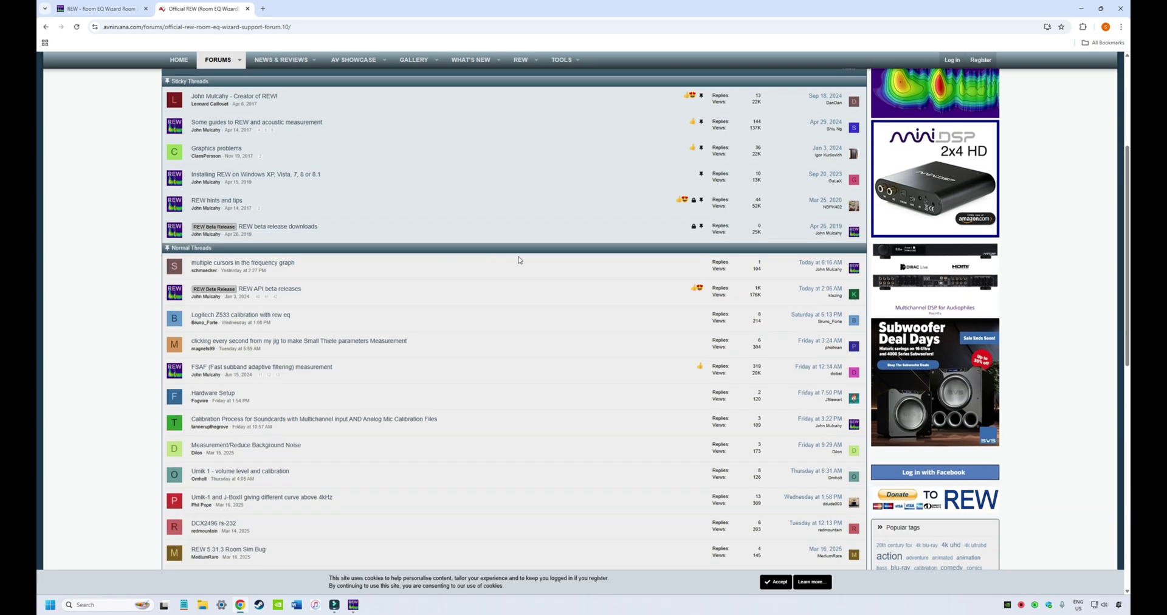
left_click(219, 200)
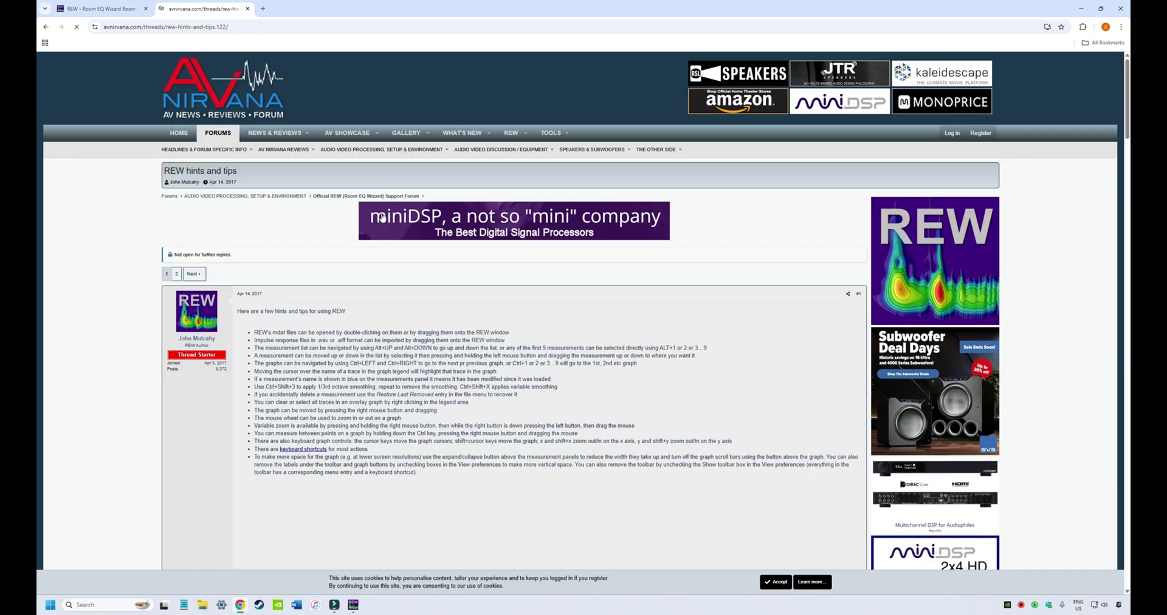
Step: Read through the hints and tips post, then minimize Chrome to bring REW's All SPL graph back
scroll(365, 314, "down", 3)
scroll(365, 314, "down", 10)
scroll(390, 298, "up", 12)
scroll(411, 290, "up", 3)
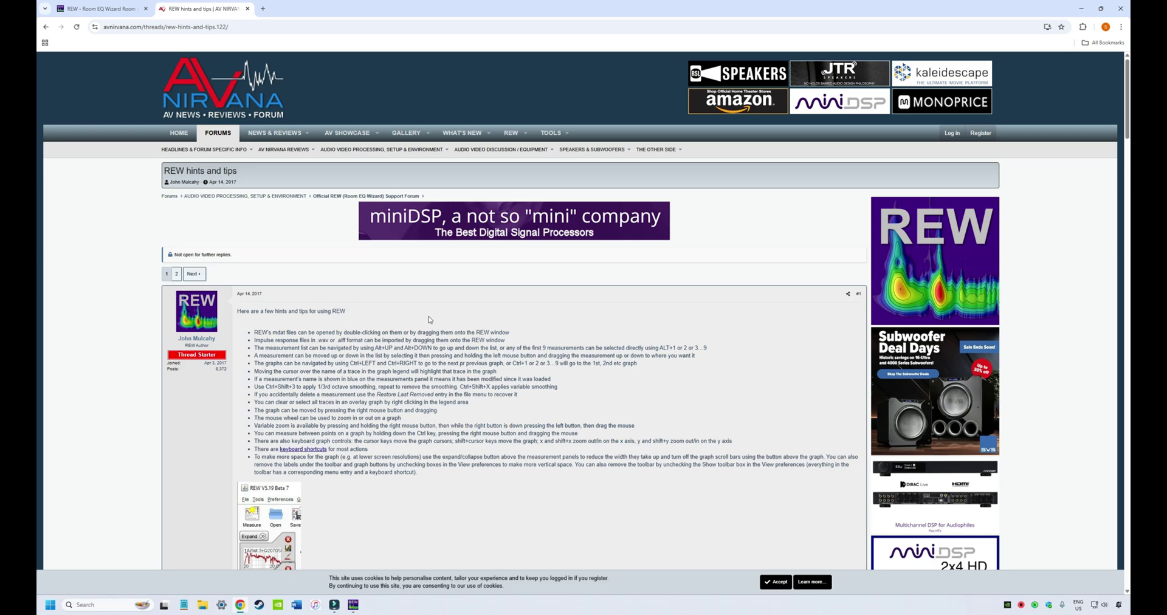
left_click(105, 10)
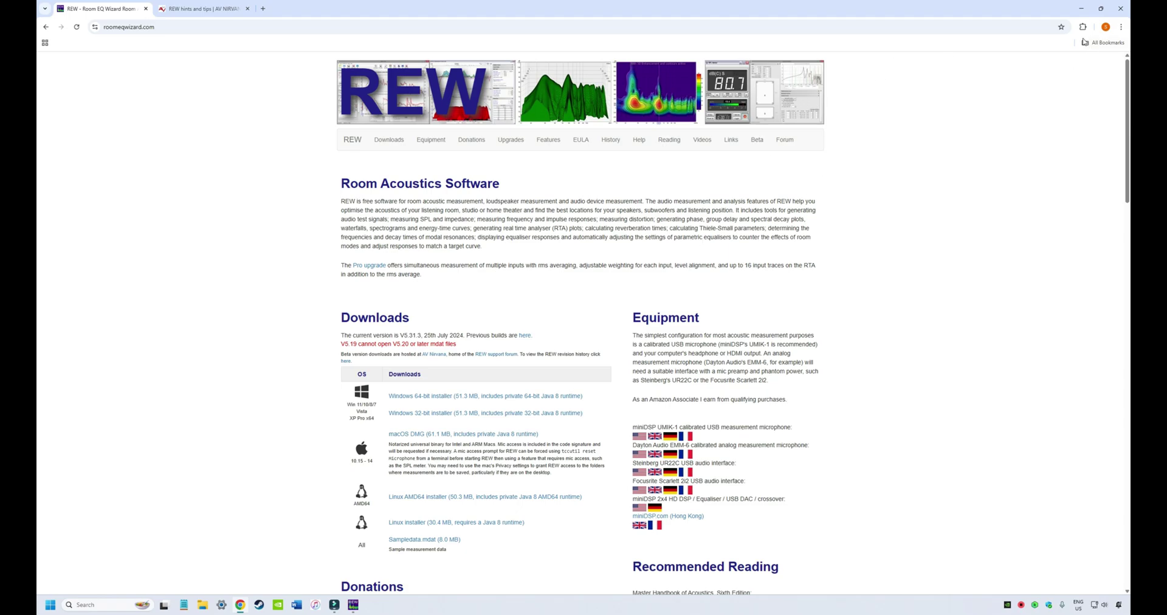
left_click(1080, 10)
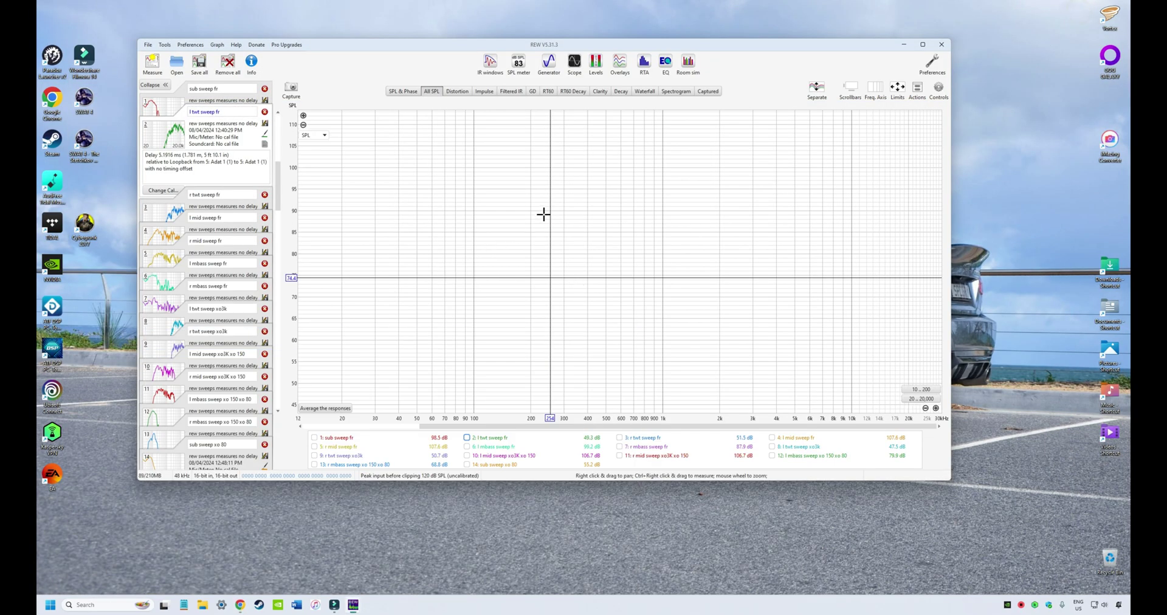
Step: Show the '2: l twt sweep fr' curve and open its EQ window targeting a 1500 Hz L-R4 highpass
left_click(643, 65)
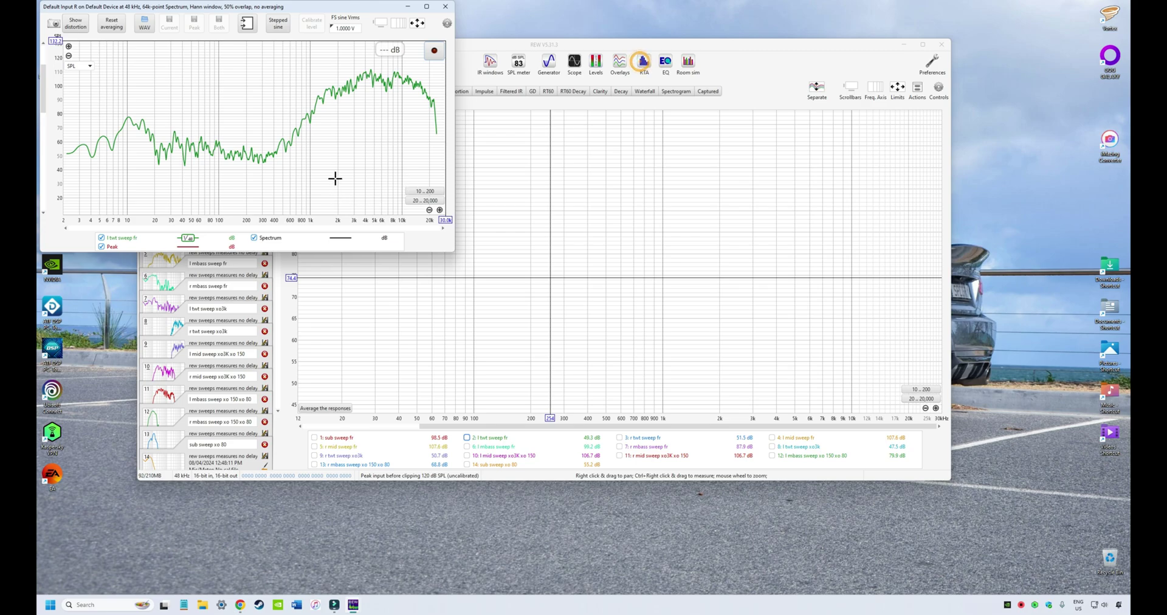
left_click(408, 10)
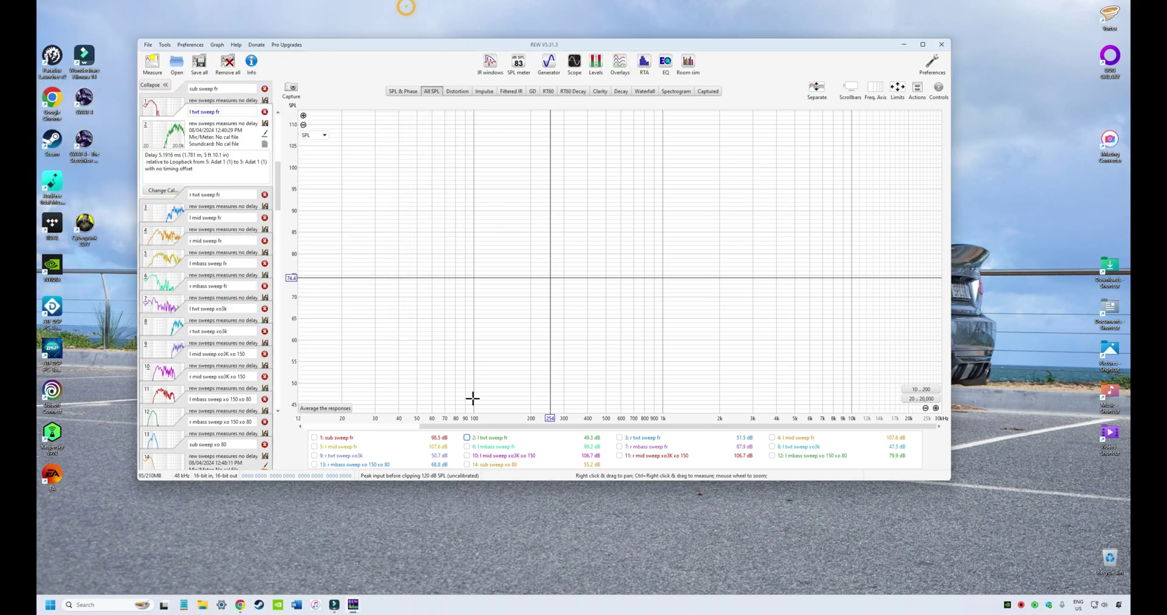
left_click(467, 438)
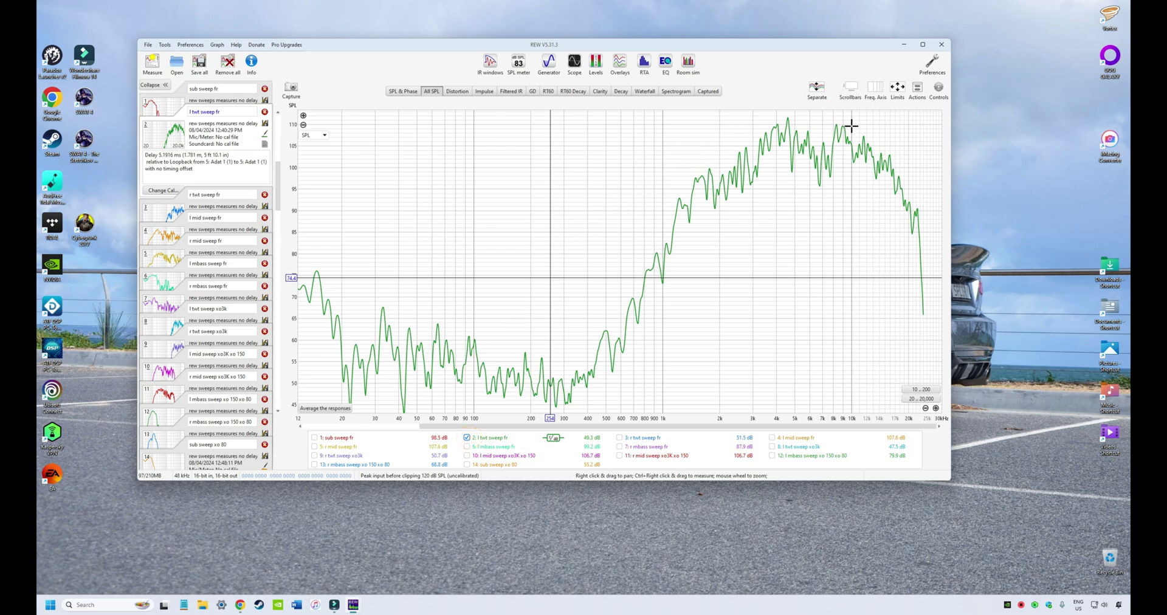
left_click(666, 64)
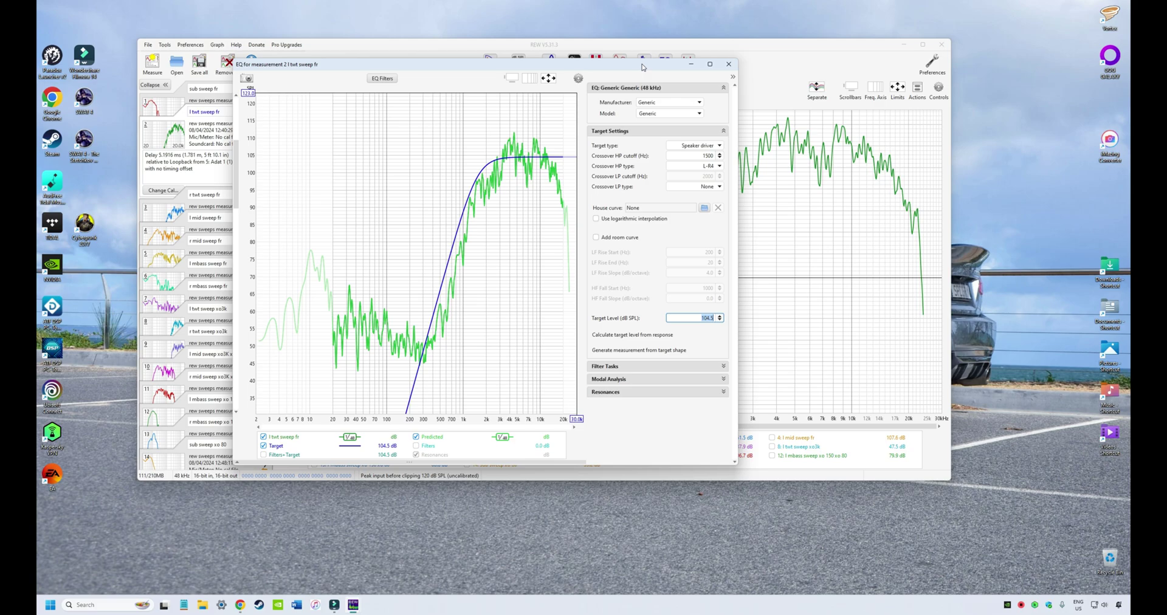
Step: Minimize the EQ window to return to the main SPL graph showing R TWT
left_click(692, 64)
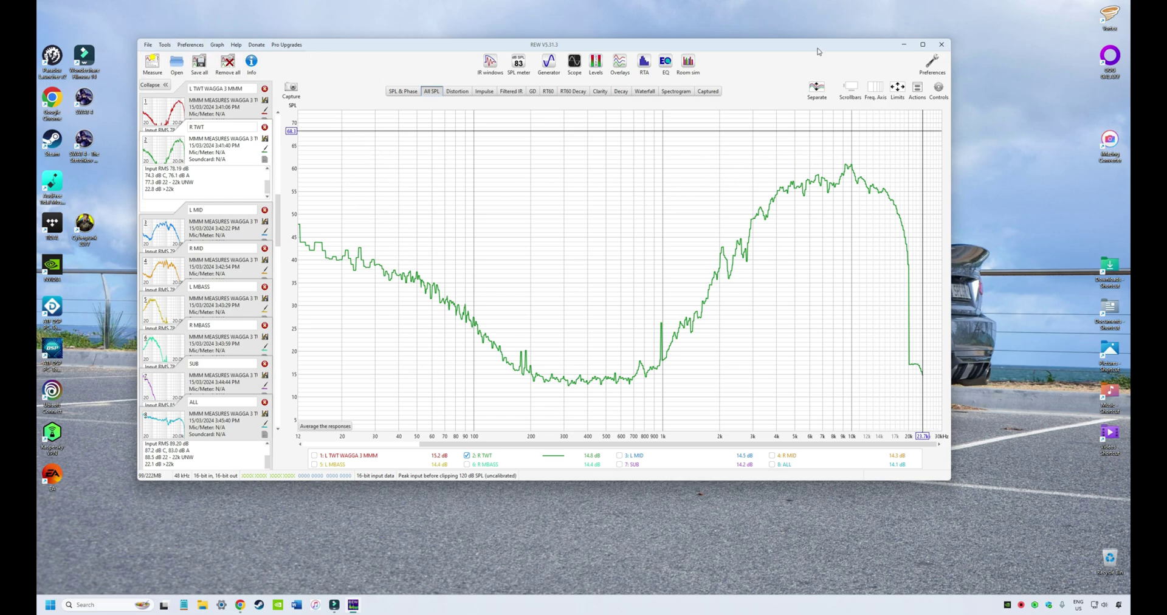
left_click(929, 63)
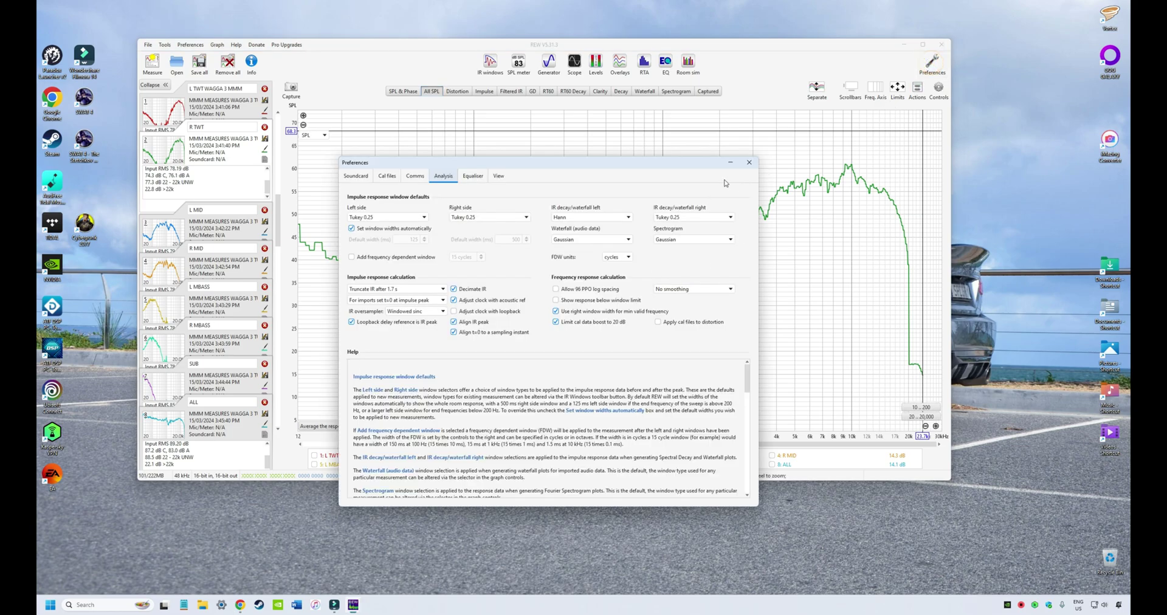
left_click(732, 162)
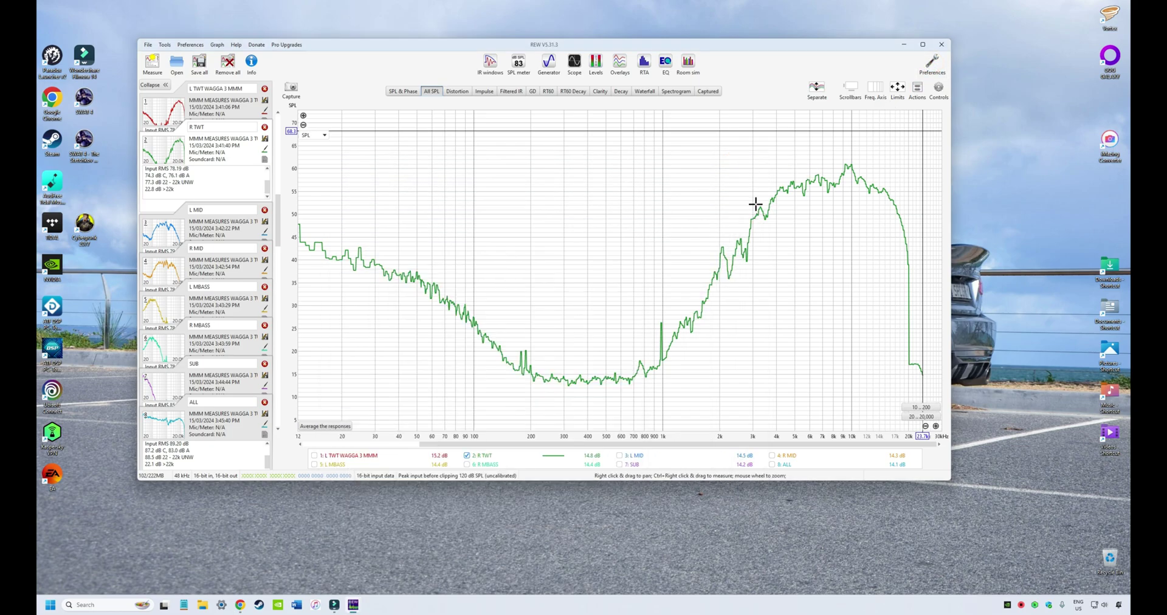